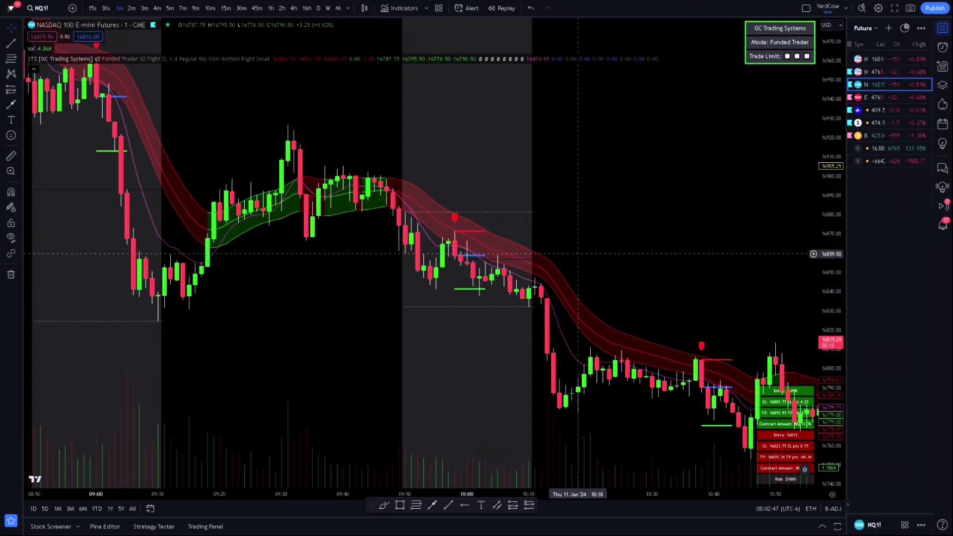
Step: Pan the NQ chart, widen the watchlist panel, and zoom into 09:20–10:40 for larger candles
drag(664, 289, 662, 309)
mouse_move(847, 346)
mouse_down()
mouse_move(828, 346)
mouse_move(846, 346)
mouse_up()
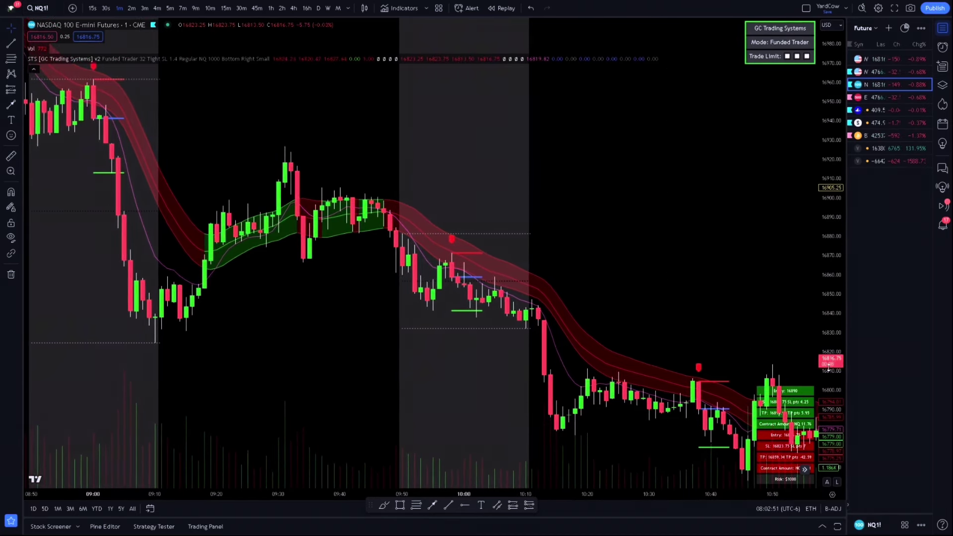
scroll(423, 264, up, 5)
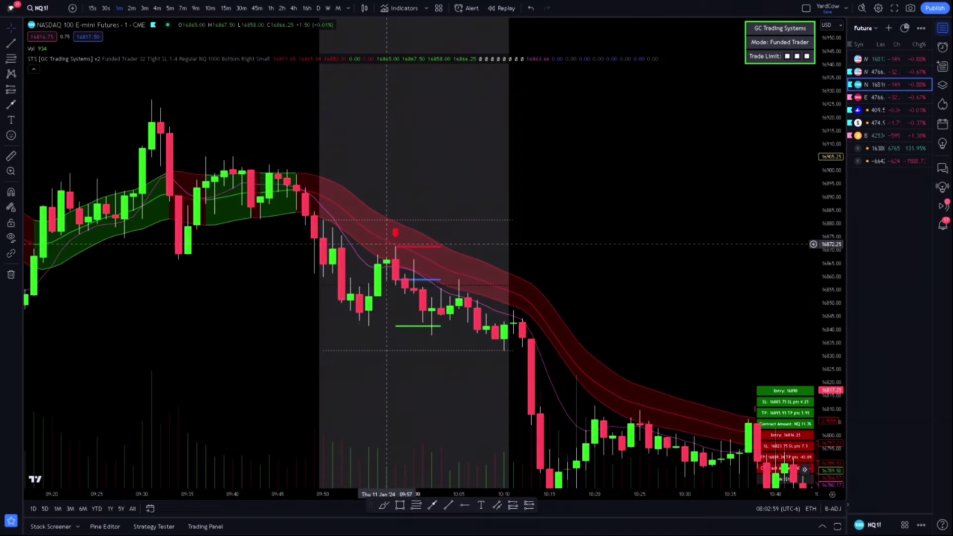
scroll(625, 343, down, 2)
scroll(624, 343, up, 3)
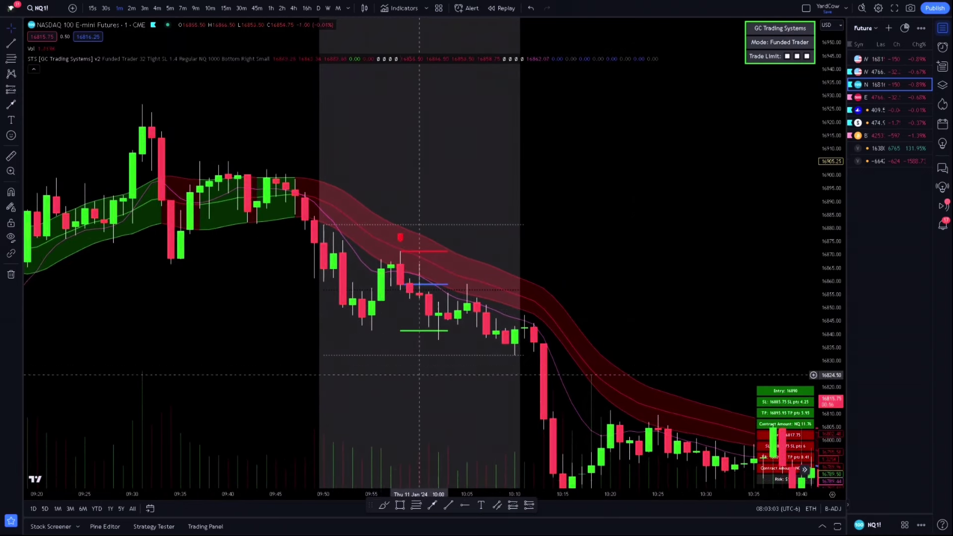
Step: Draw a grey rectangle zone around 16870 from about 09:35, undoing a stray line afterwards
click(399, 506)
drag(171, 248, 169, 265)
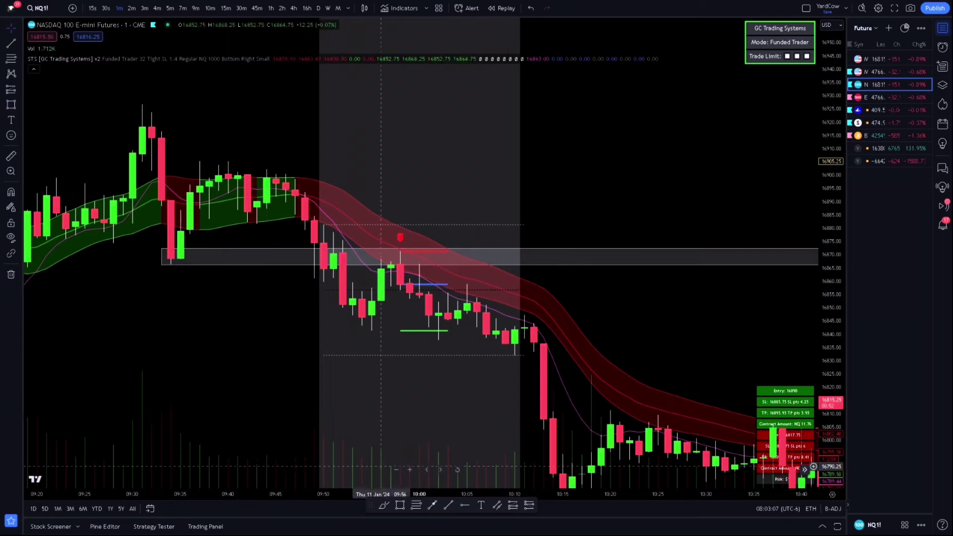
click(432, 506)
mouse_move(190, 392)
mouse_down()
mouse_move(298, 273)
mouse_move(332, 269)
mouse_up()
key(ctrl+z)
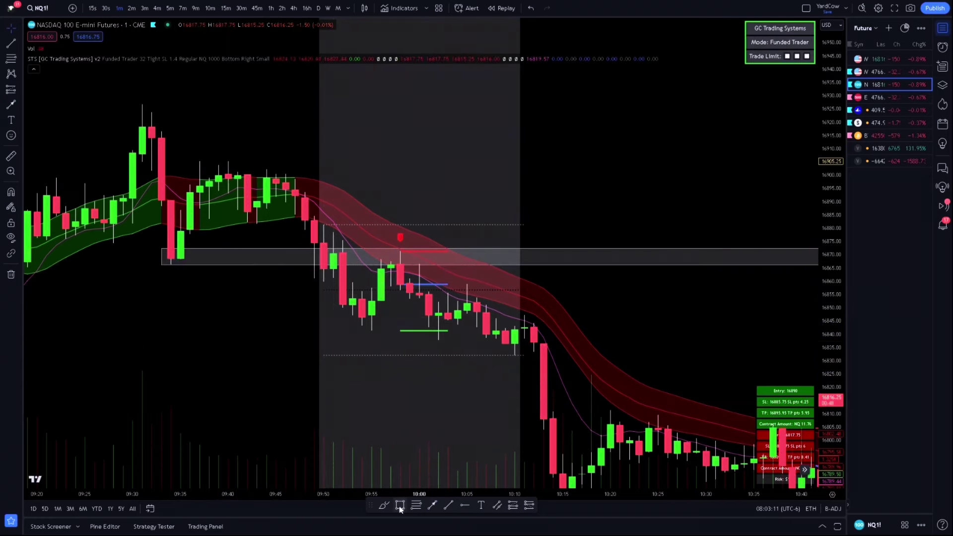
Step: Draw a Fib retracement from the 16900.25 high to the 16841 low, then nudge its top anchor
click(416, 507)
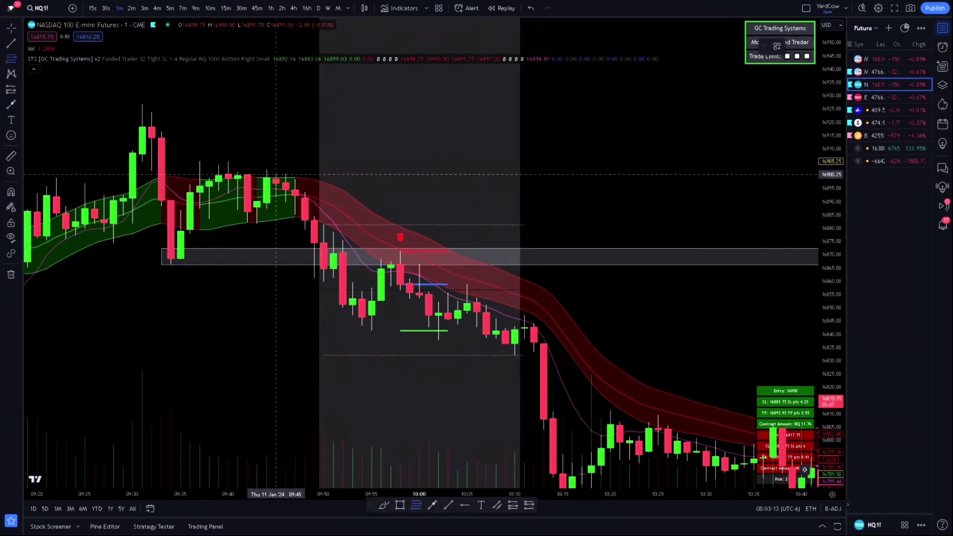
click(276, 175)
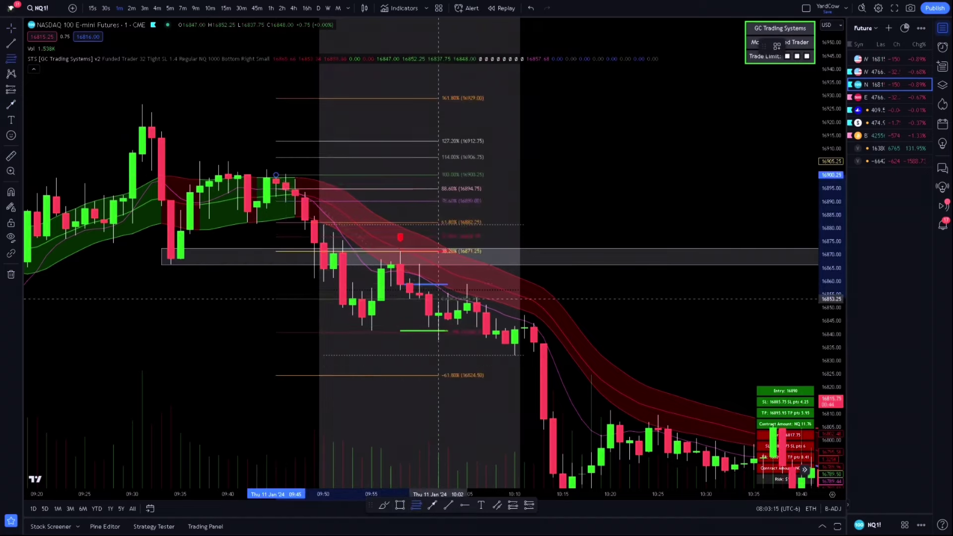
click(572, 332)
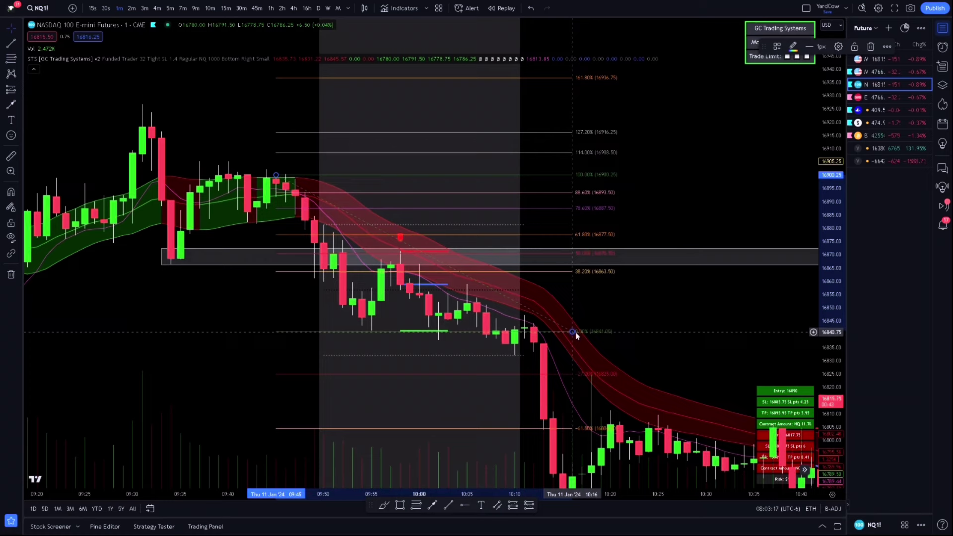
click(573, 333)
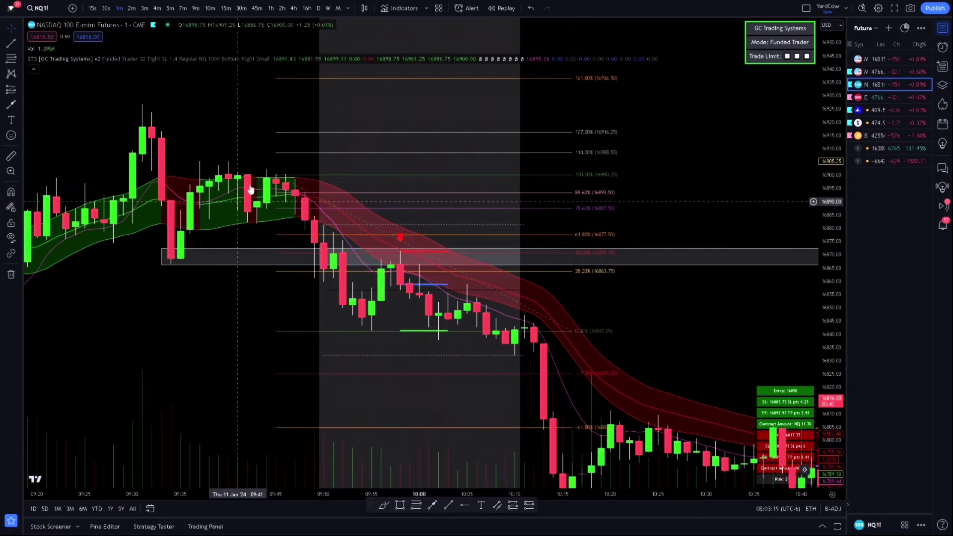
mouse_move(276, 175)
mouse_down()
mouse_move(332, 236)
mouse_move(276, 189)
mouse_move(275, 202)
mouse_move(267, 177)
mouse_up()
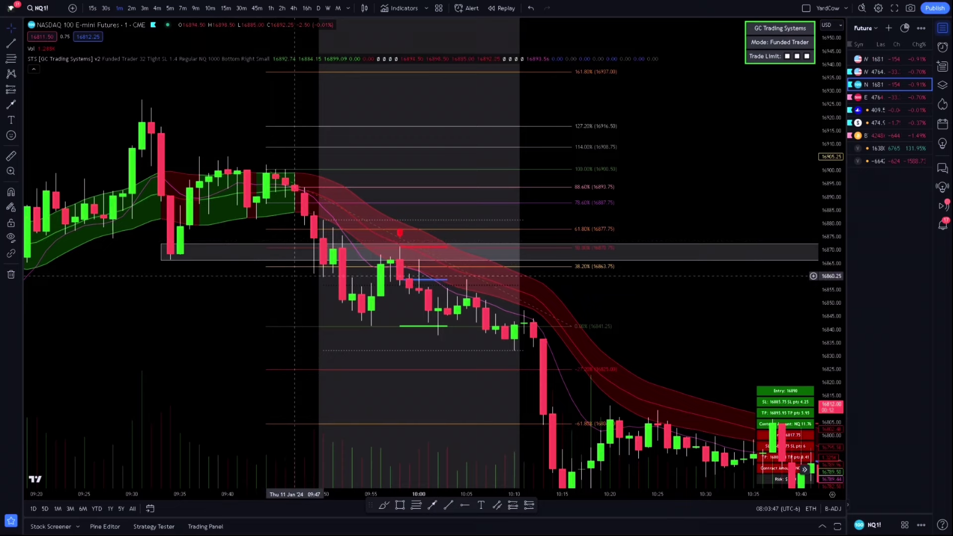
Step: Draw and discard a trial arrow near 16841, then delete the Fibonacci retracement
click(436, 508)
click(735, 325)
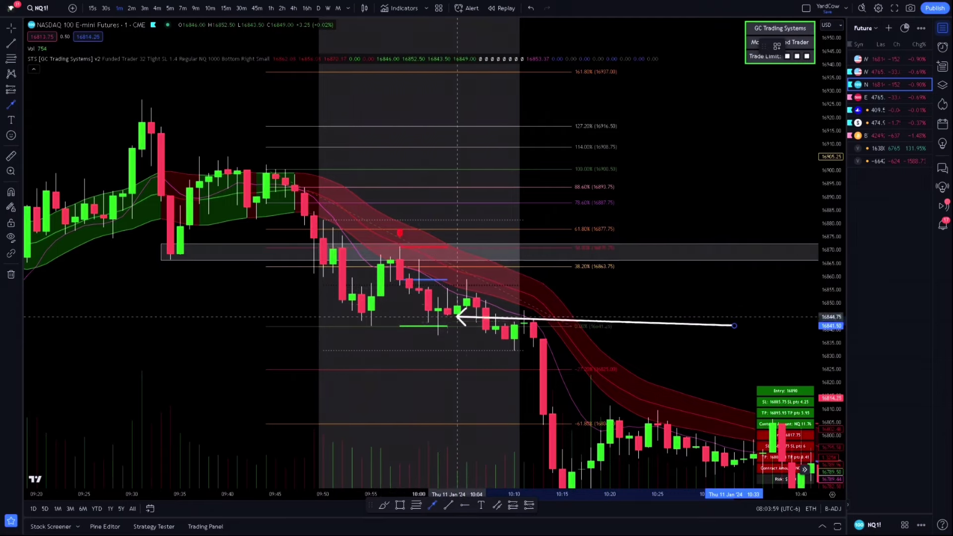
click(714, 309)
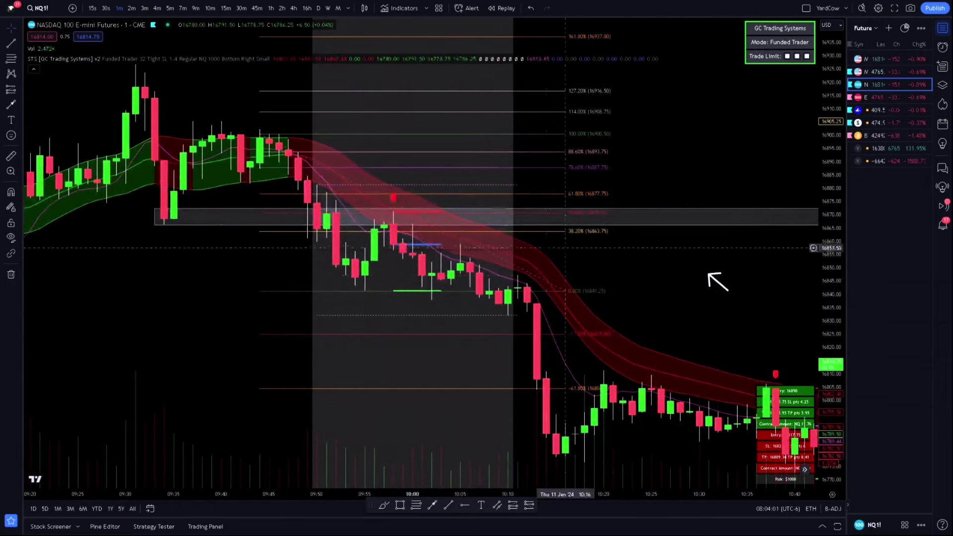
mouse_move(710, 275)
mouse_down()
mouse_move(458, 270)
mouse_move(426, 285)
mouse_move(432, 291)
mouse_up()
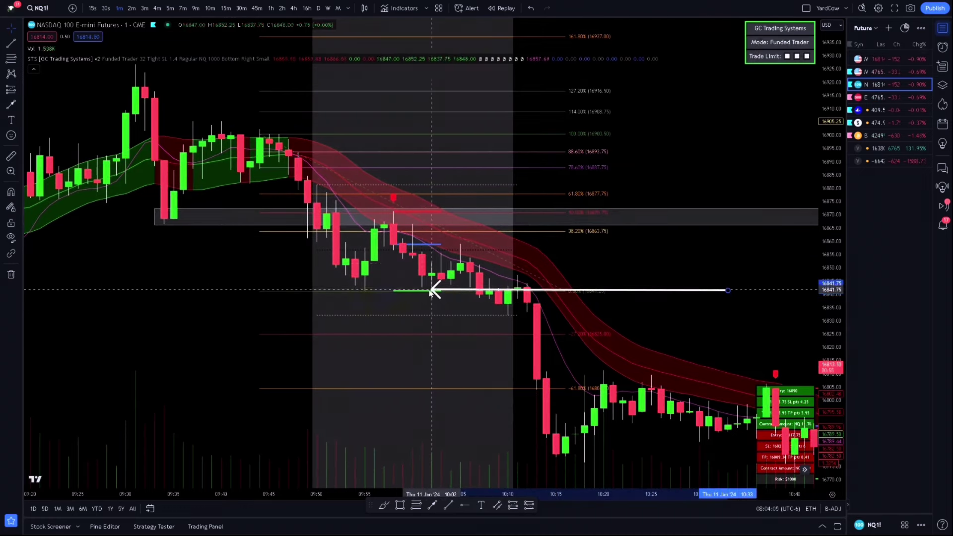
key(Delete)
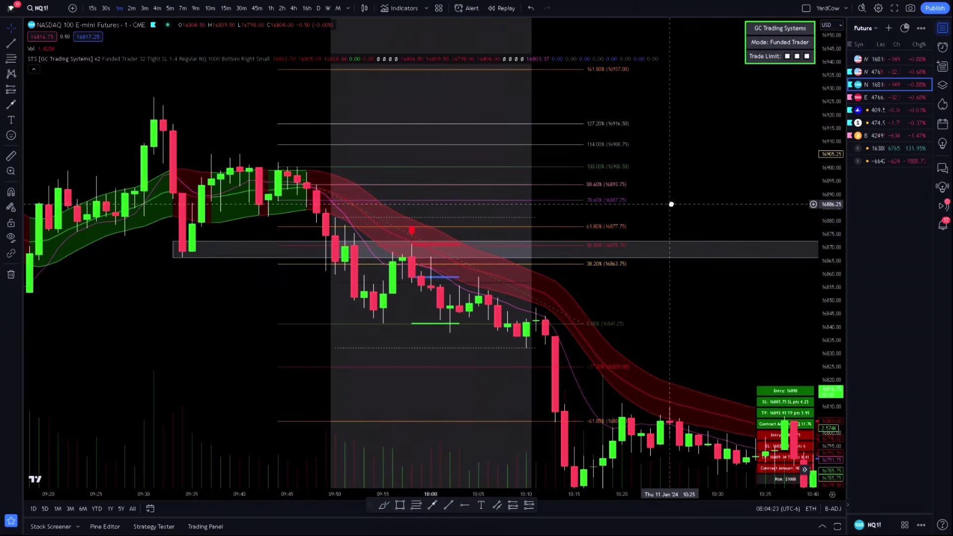
click(617, 201)
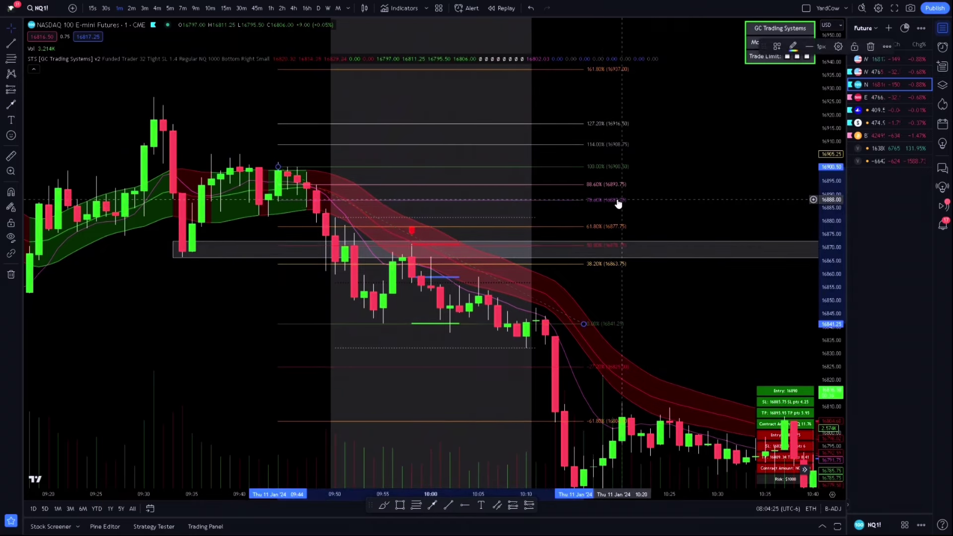
key(Delete)
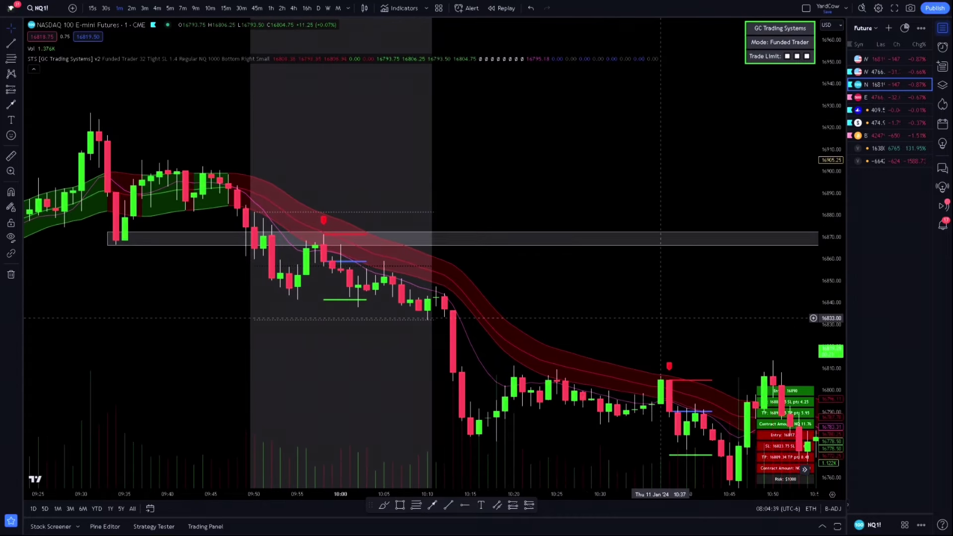
Step: Scroll forward to the 12:00–13:20 rally and draw an arrow pointing at the 12:35 candles
scroll(660, 285, right, 10)
scroll(517, 280, right, 10)
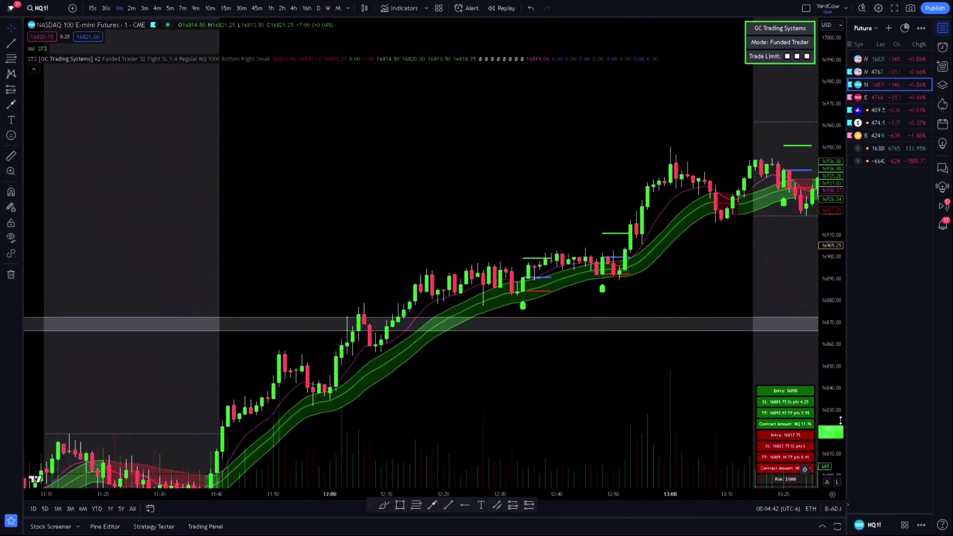
scroll(811, 283, up, 5)
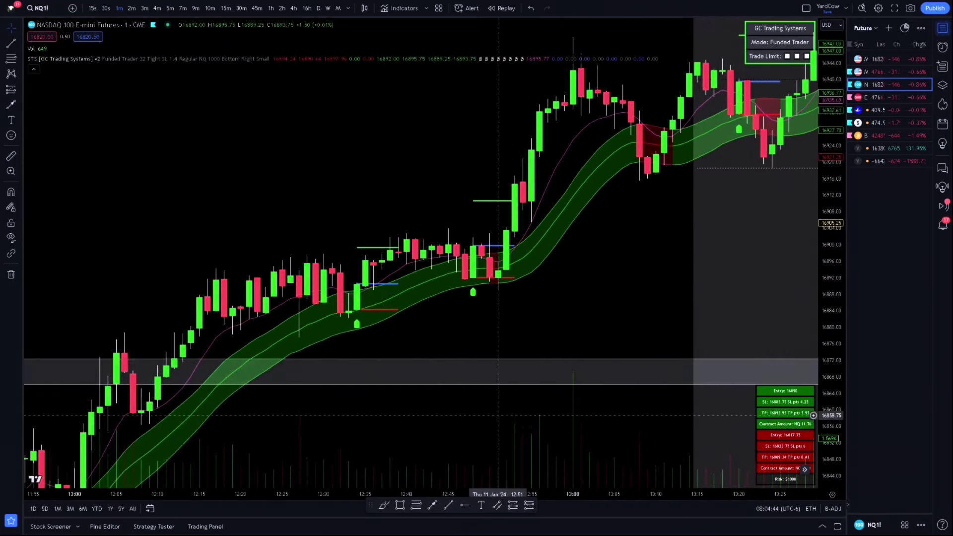
click(433, 506)
click(199, 194)
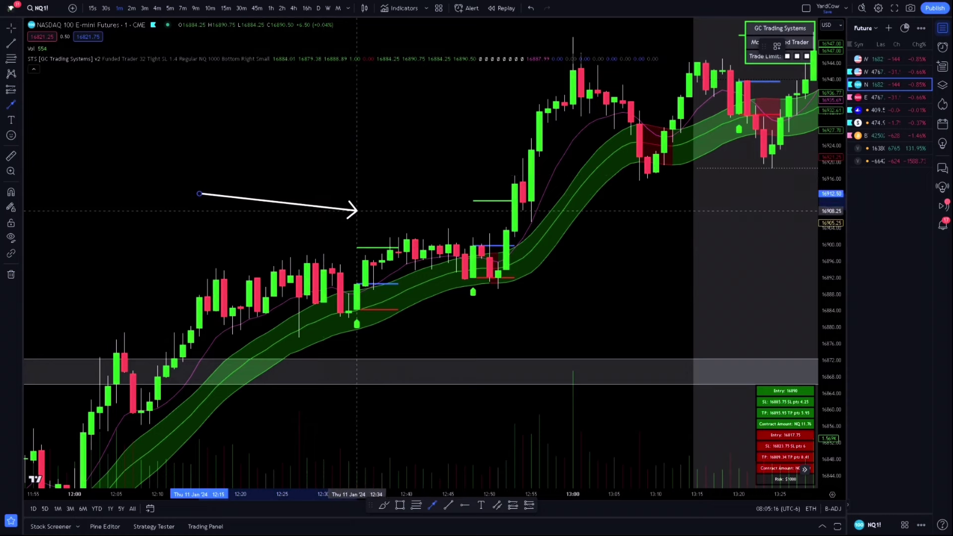
click(356, 210)
key(Escape)
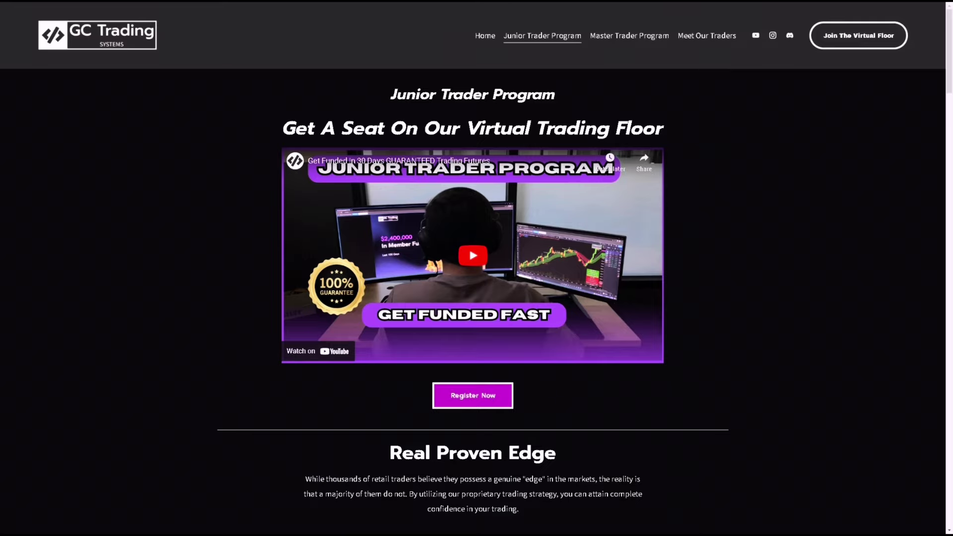
scroll(202, 260, down, 5)
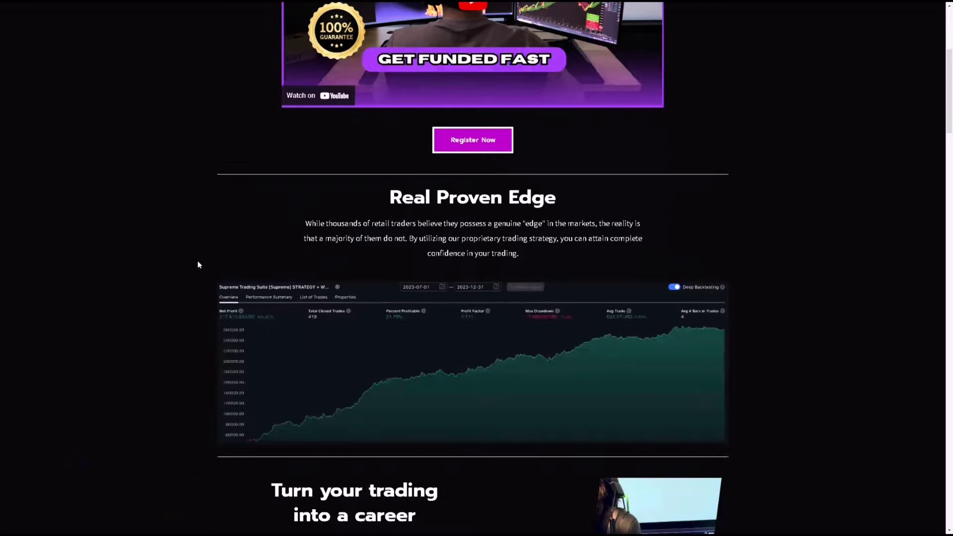
scroll(315, 239, down, 3)
scroll(314, 238, up, 3)
scroll(429, 344, down, 6)
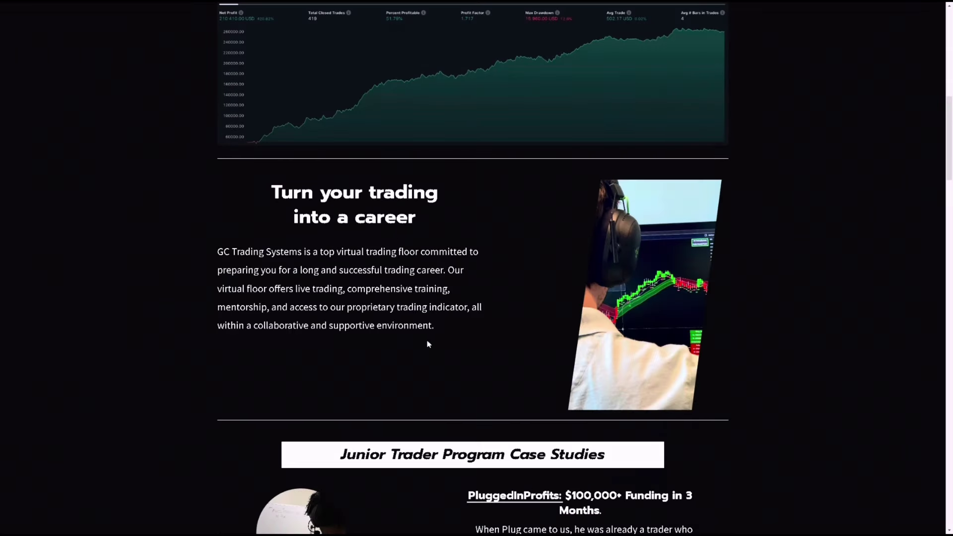
scroll(364, 338, down, 15)
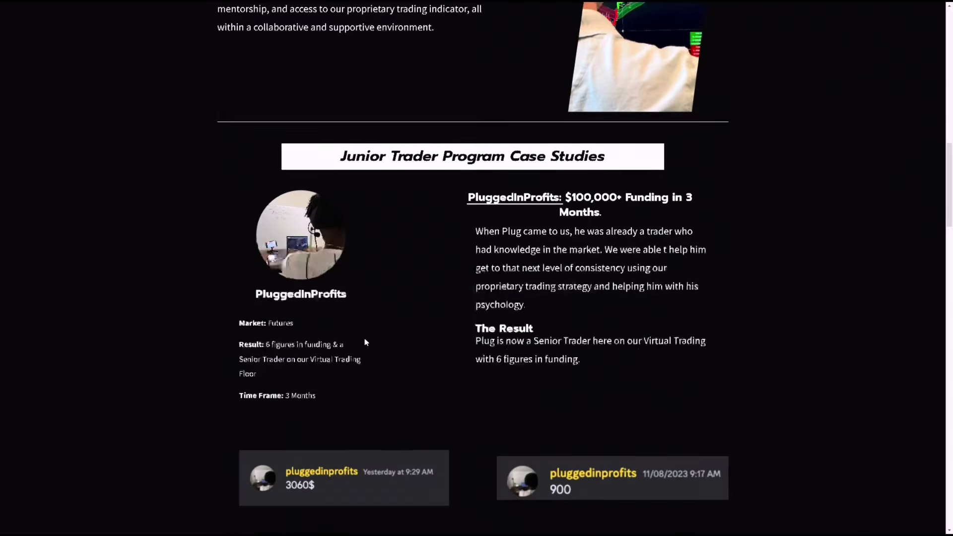
scroll(551, 412, up, 16)
scroll(551, 412, up, 10)
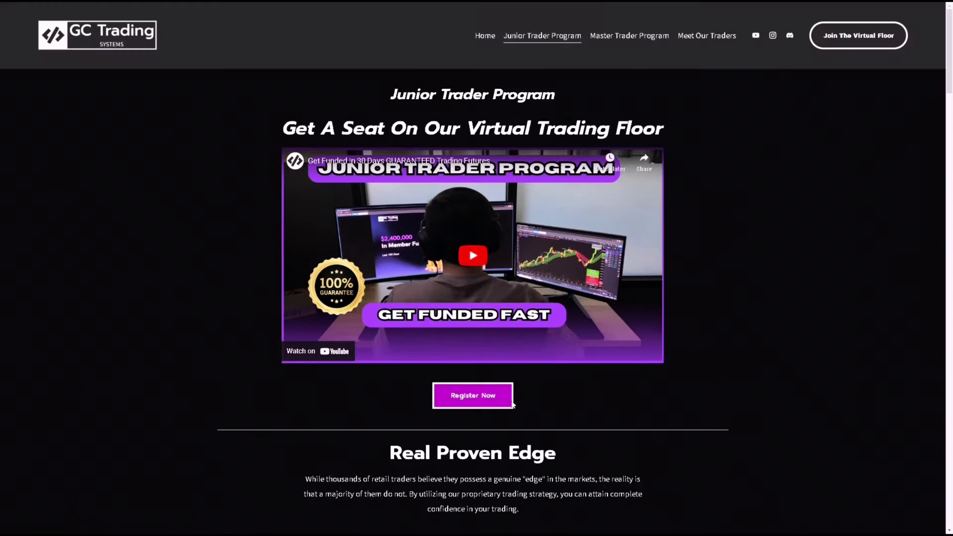